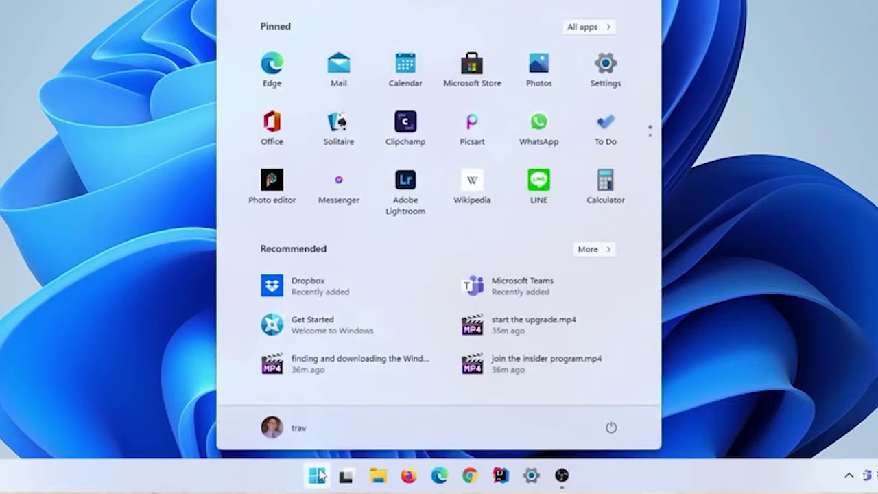
Try enabling Memory integrity under Core isolation and review the two incompatible RTL2832U_IRHID.sys drivers
text(windows)
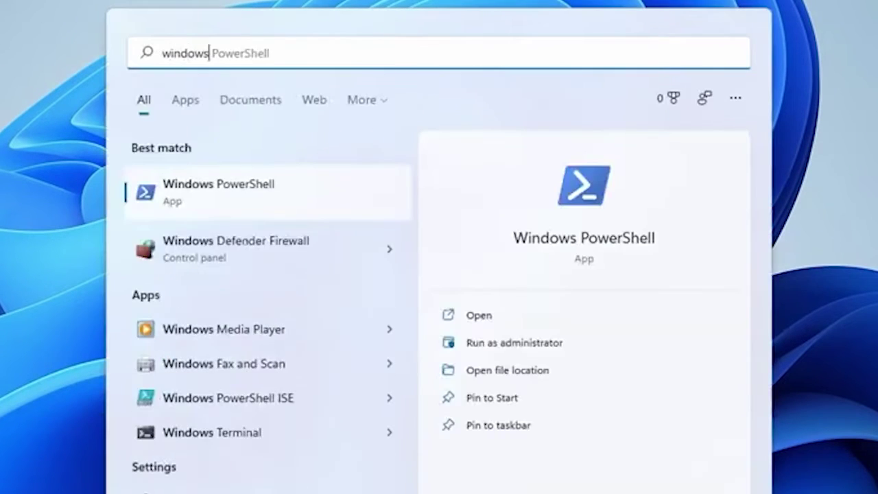
text( security)
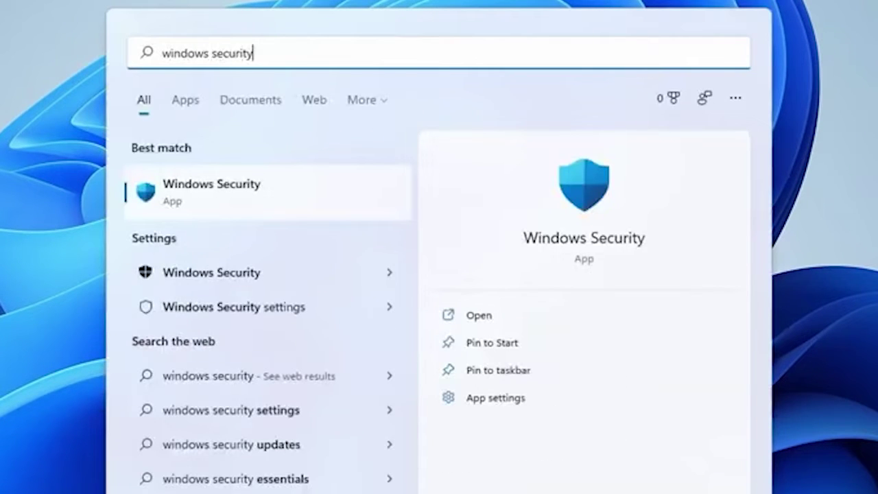
click(192, 199)
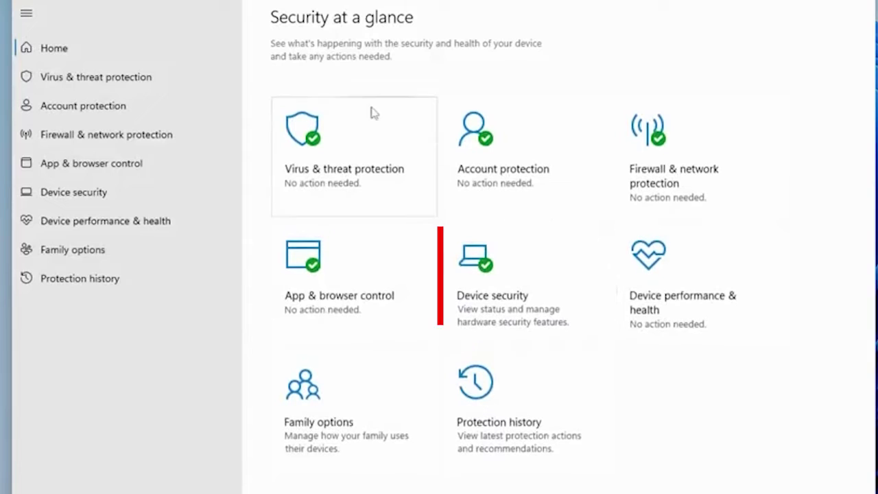
click(486, 277)
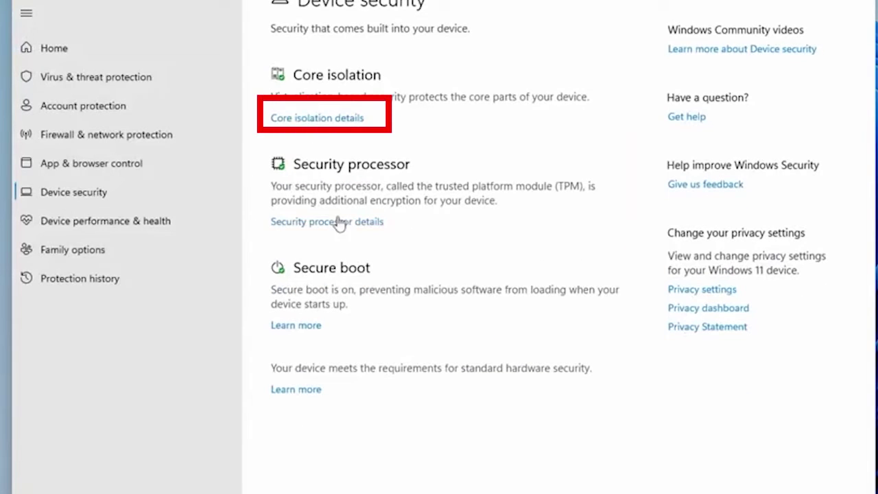
click(320, 119)
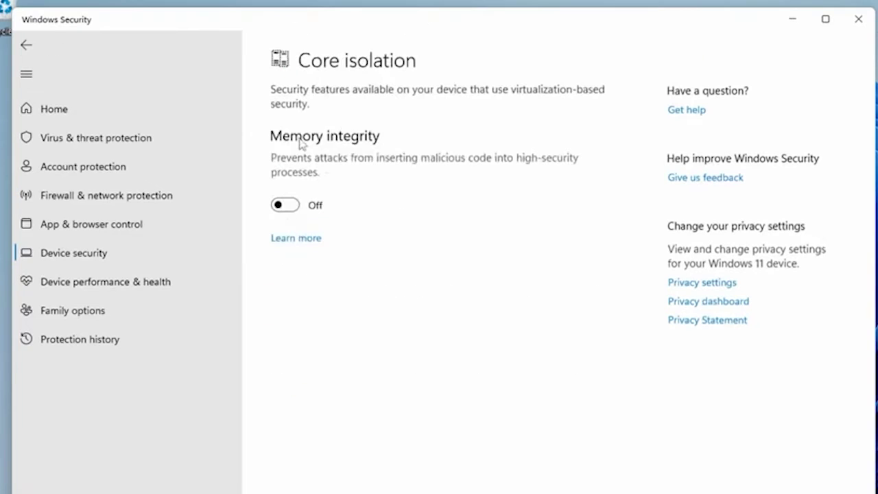
click(294, 204)
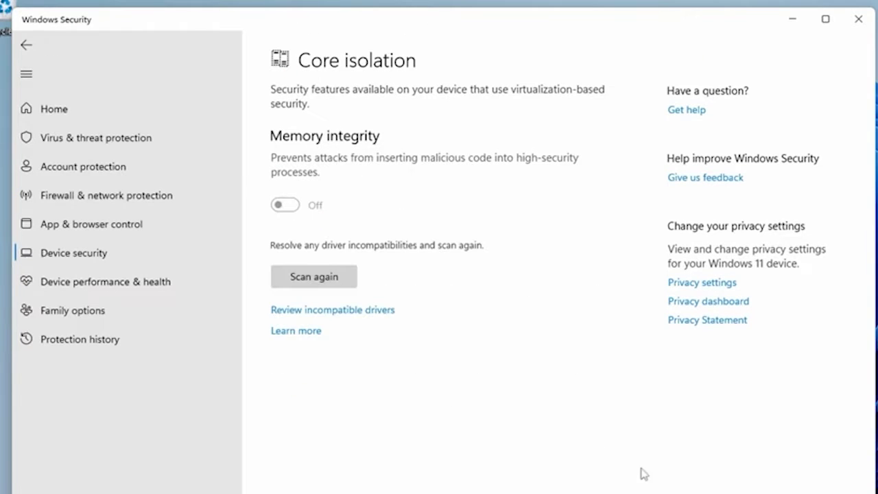
click(362, 319)
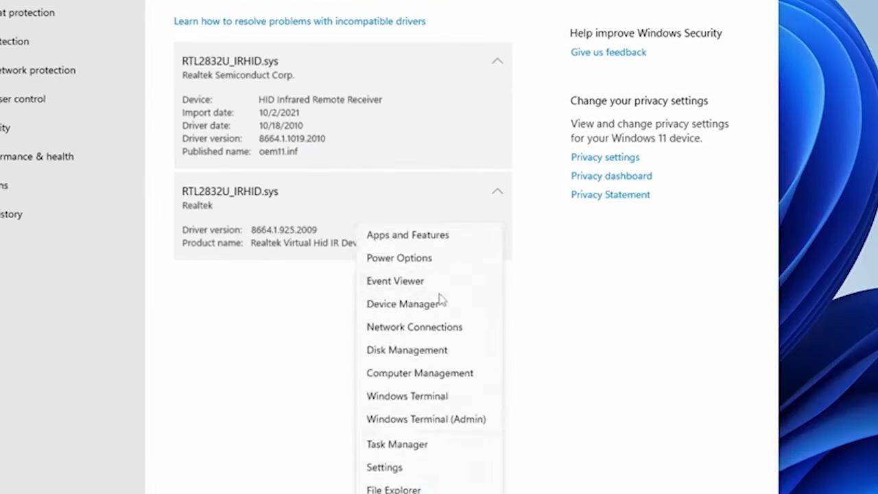
In Device Manager's devices-by-driver view, remove the oem11.inf rtl2832u_irhid driver
click(437, 309)
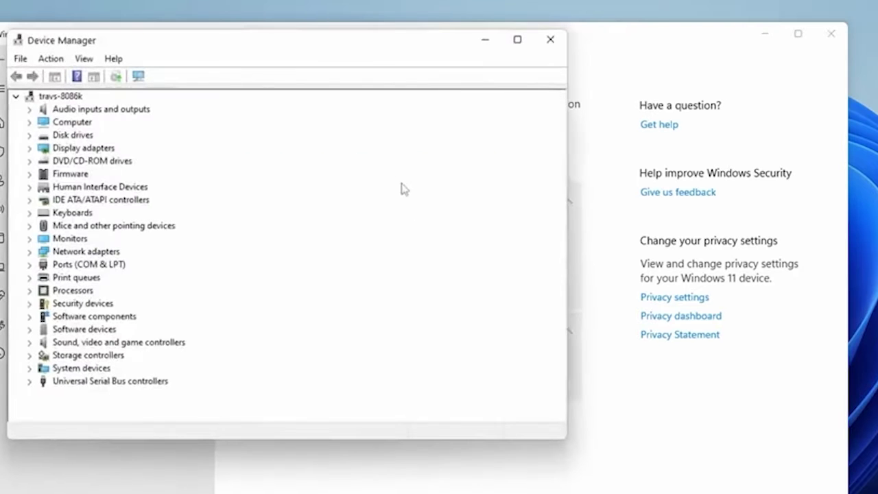
drag(324, 47, 844, 63)
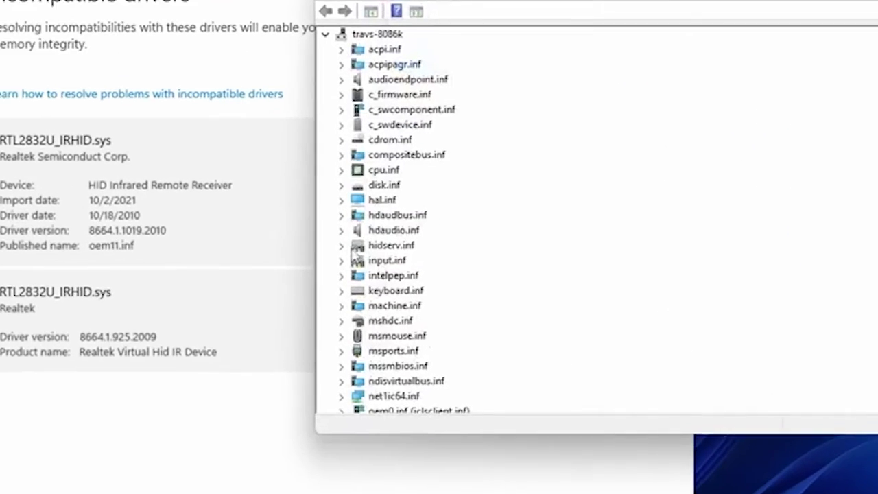
click(318, 222)
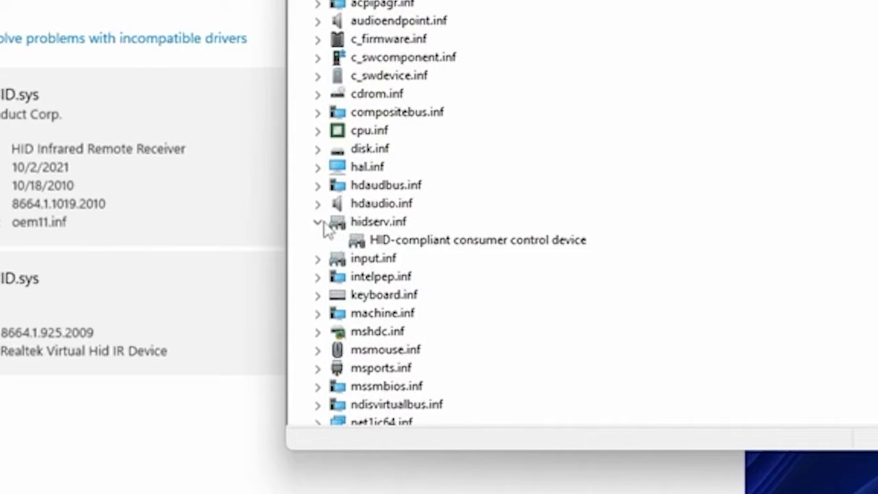
click(319, 223)
scroll(408, 381, down, 1)
scroll(411, 378, down, 1)
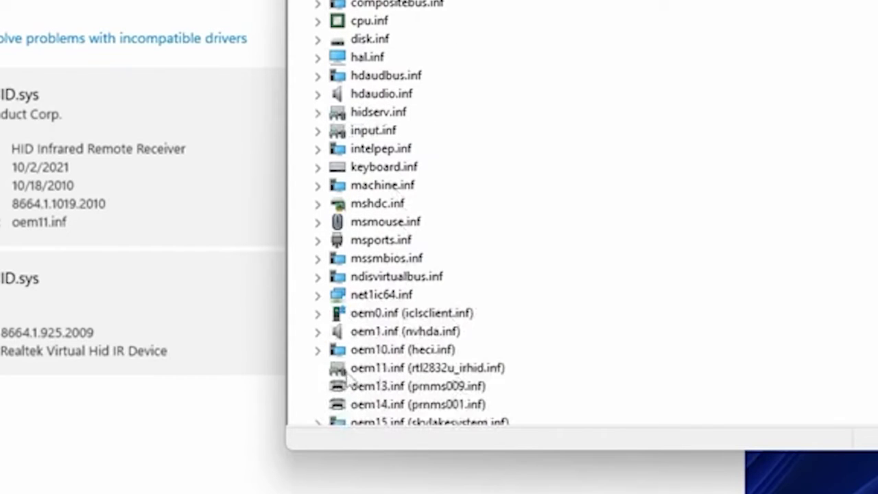
click(369, 374)
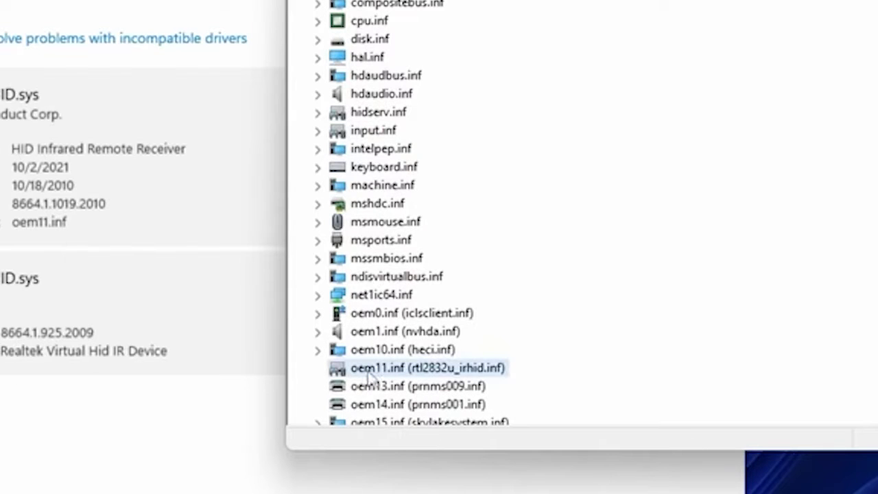
right_click(370, 377)
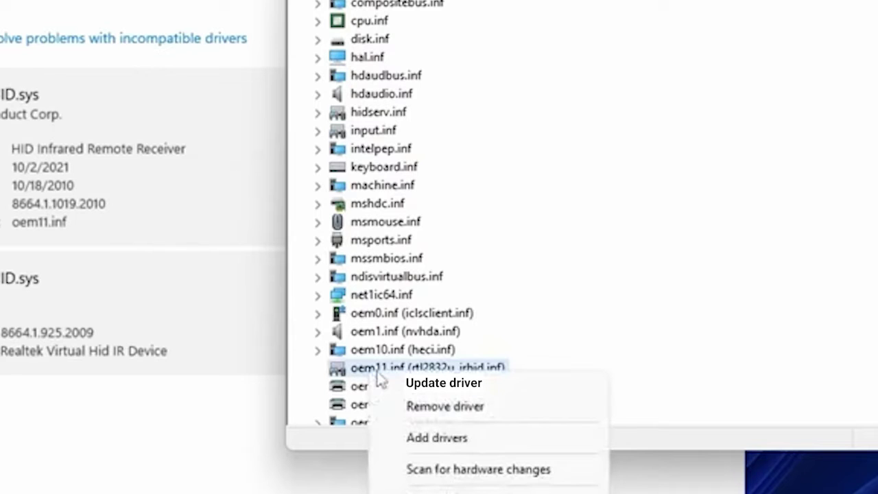
click(444, 406)
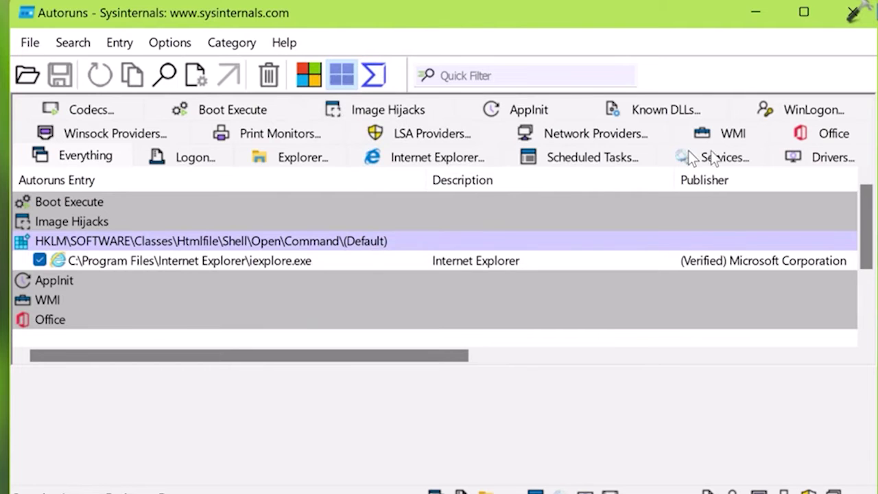
In Autoruns' Drivers list, delete the Adobe Type Manager font driver entry with missing atmfd.dll
click(828, 158)
drag(870, 259, 869, 330)
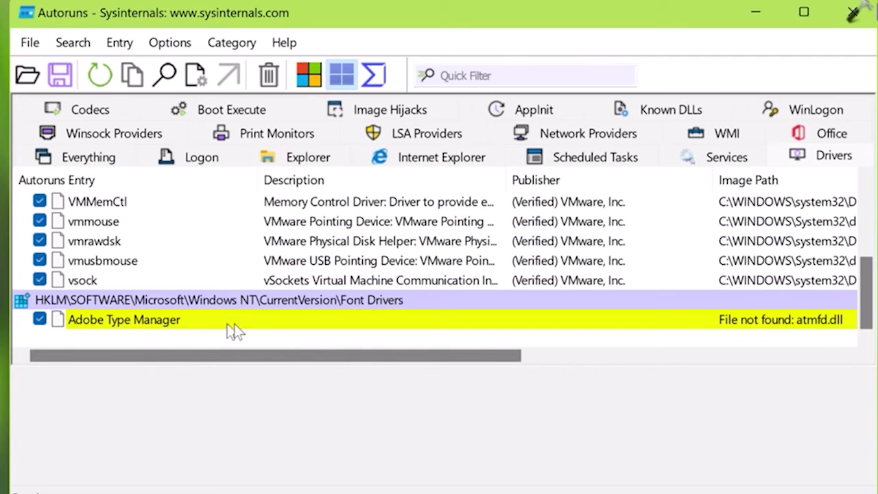
right_click(108, 320)
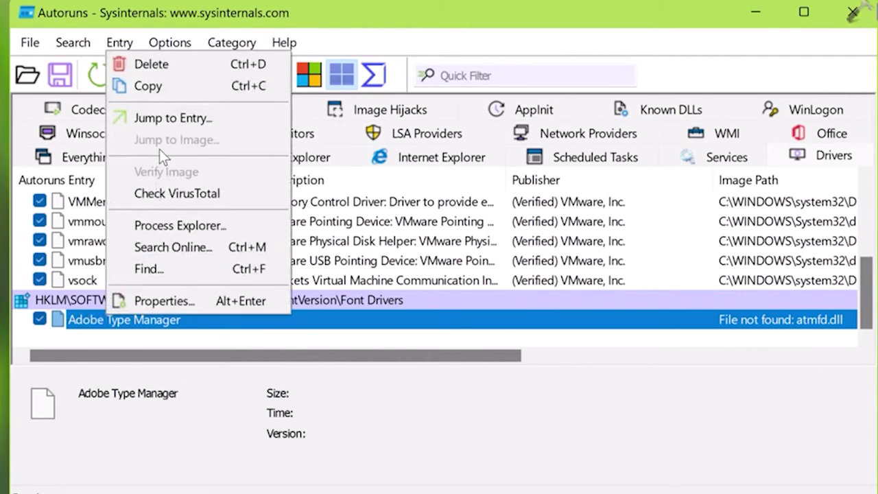
click(180, 68)
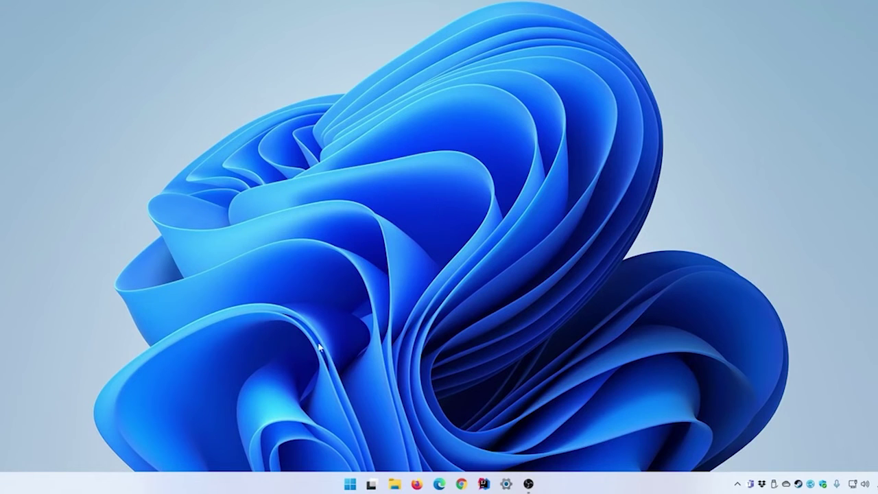
Switch Memory integrity to On in Windows Security's Device security > Core isolation details
click(350, 484)
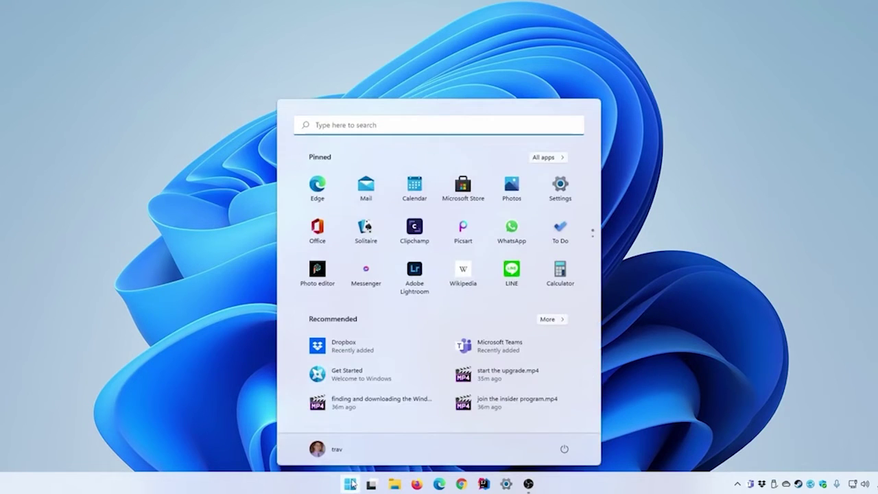
text(windows secur)
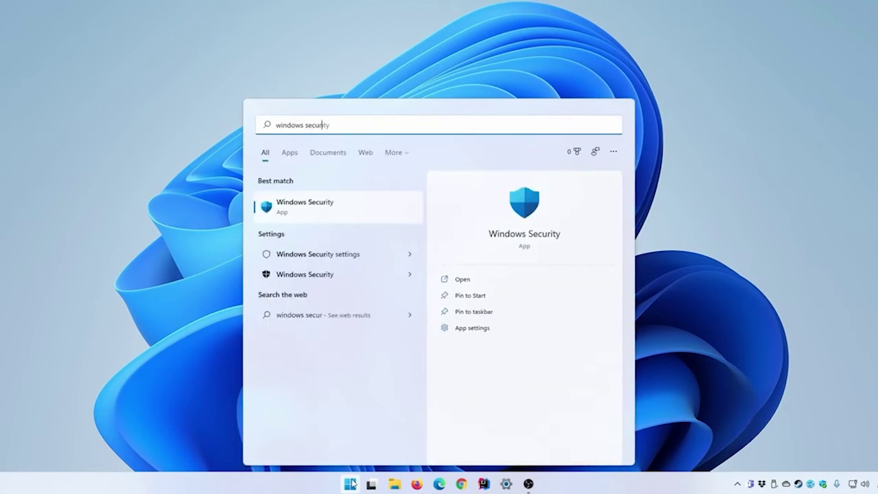
text(ity)
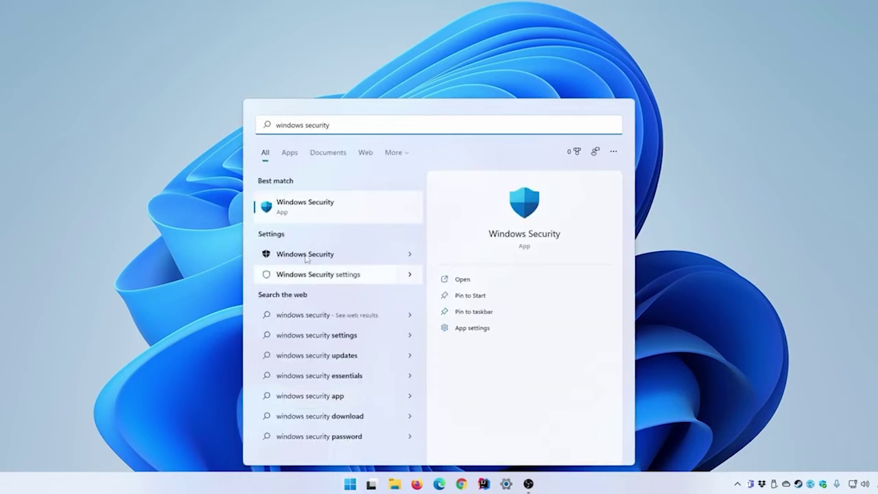
click(293, 209)
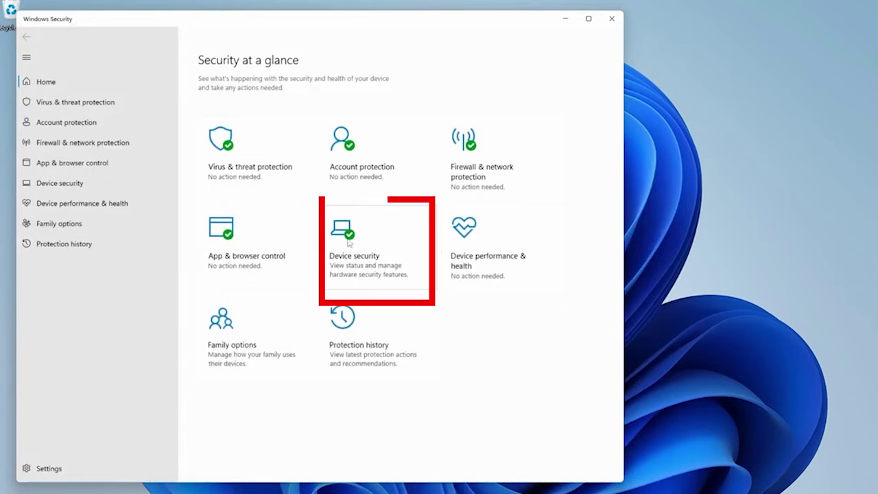
click(382, 255)
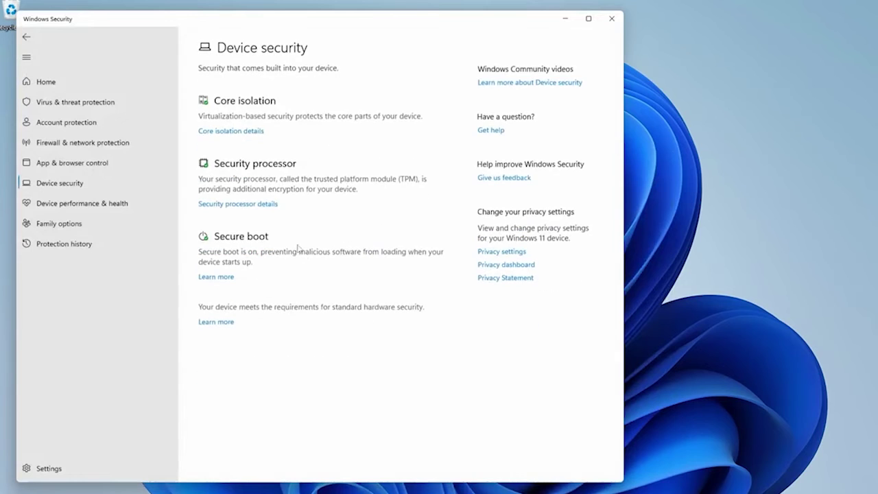
click(233, 133)
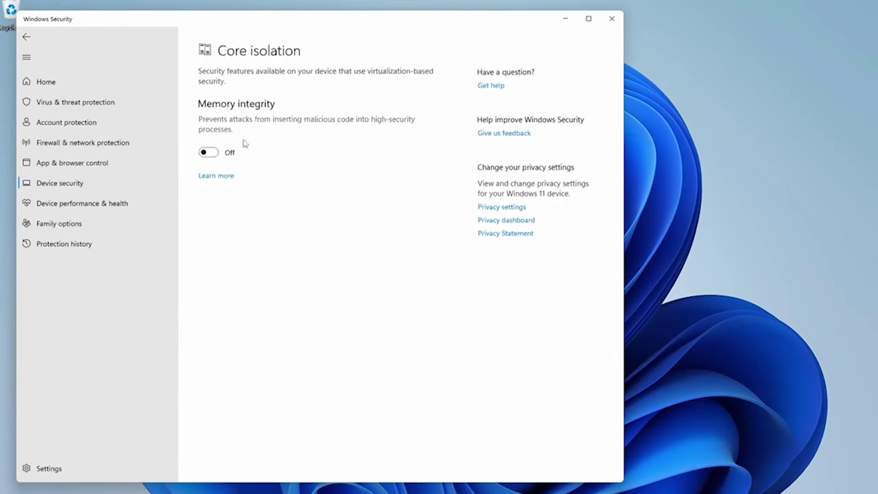
click(209, 150)
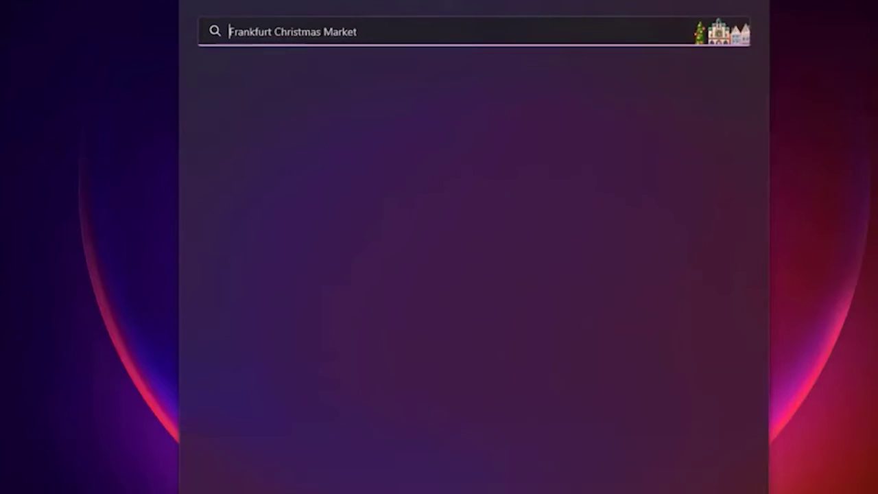
Run Registry Editor as administrator and navigate to DeviceGuard\Scenarios\HypervisorEnforcedCodeIntegrity
text(reged)
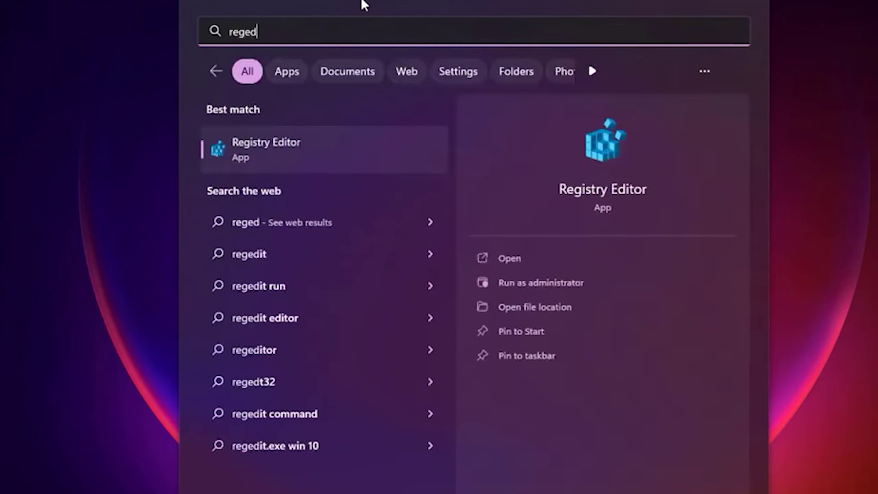
text(it)
right_click(266, 147)
click(341, 161)
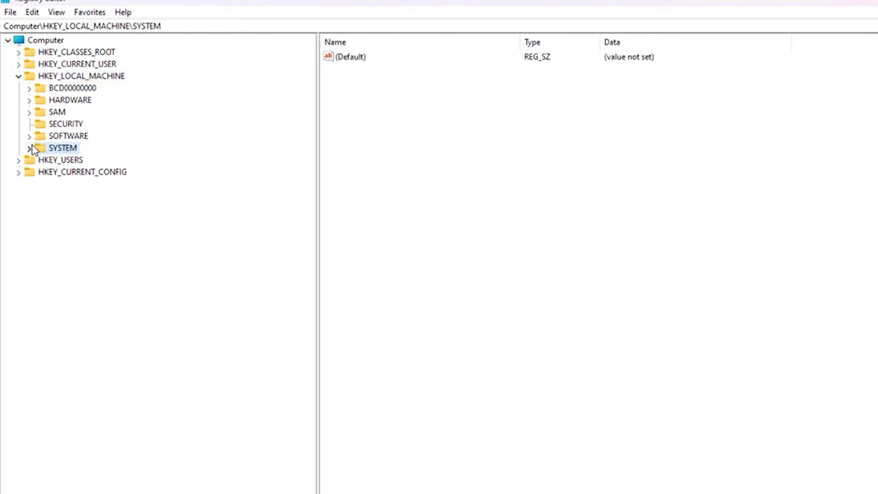
click(116, 185)
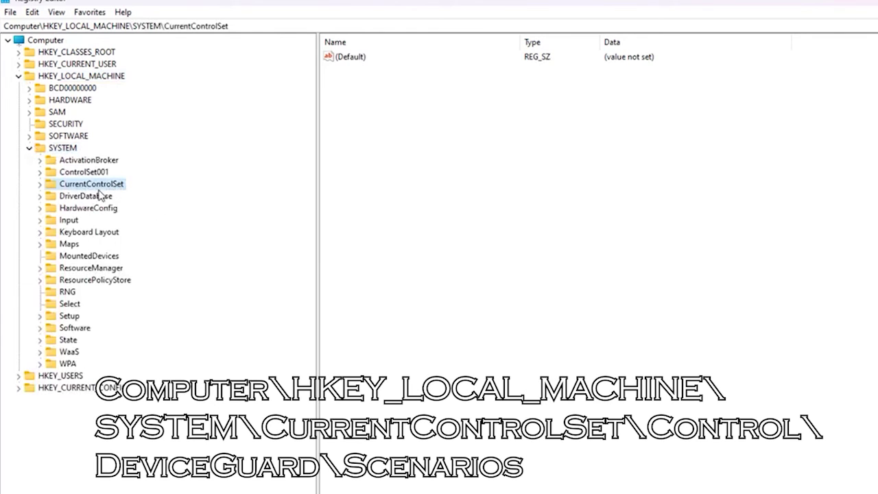
click(39, 183)
click(82, 196)
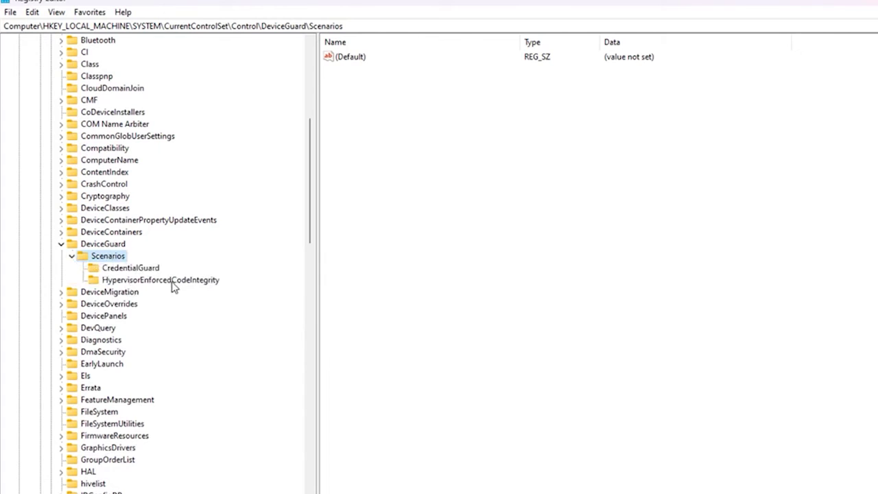
click(175, 279)
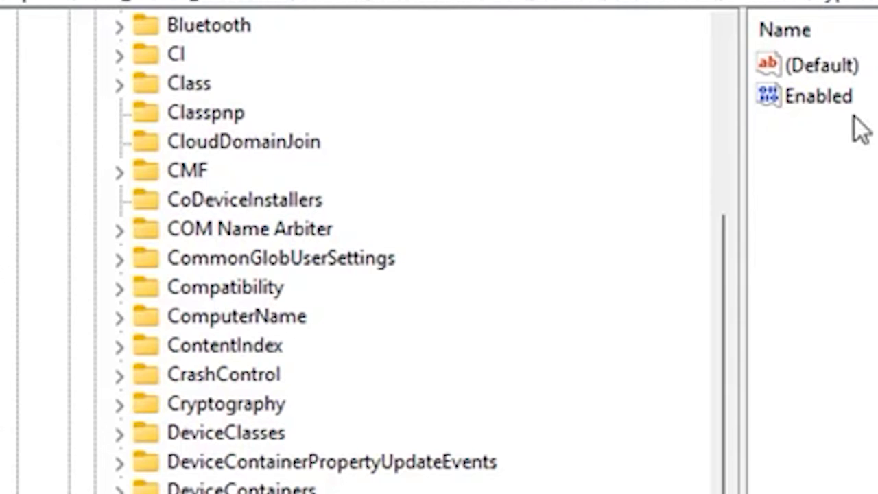
Set the Enabled value data to 1
click(847, 104)
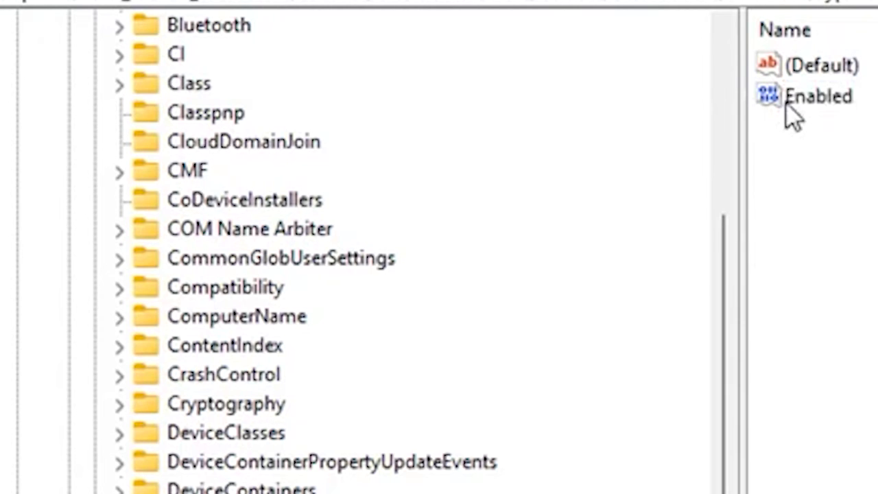
double_click(788, 103)
text(1)
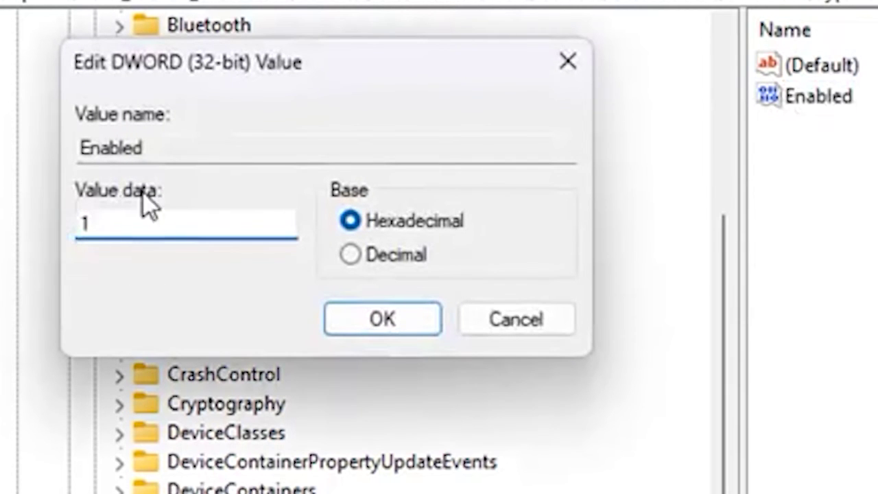
click(376, 322)
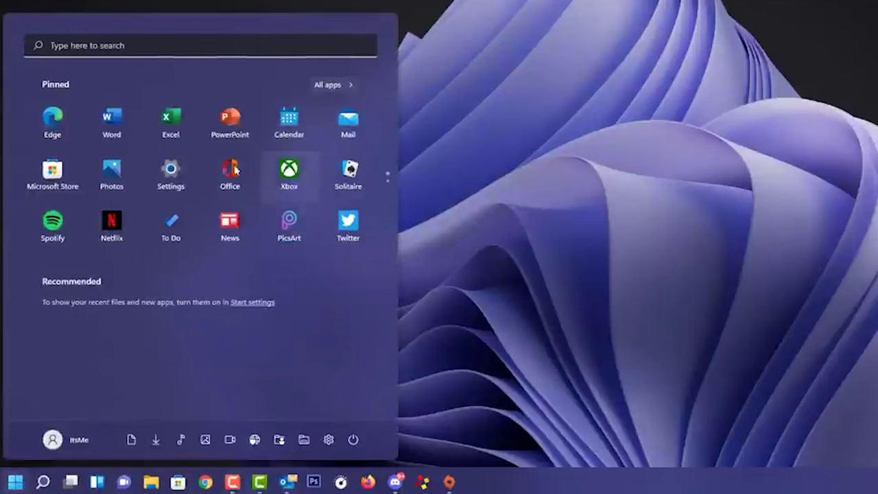
In Settings > Windows Update, start downloading the 2022-01 cumulative update KB5010795
click(180, 172)
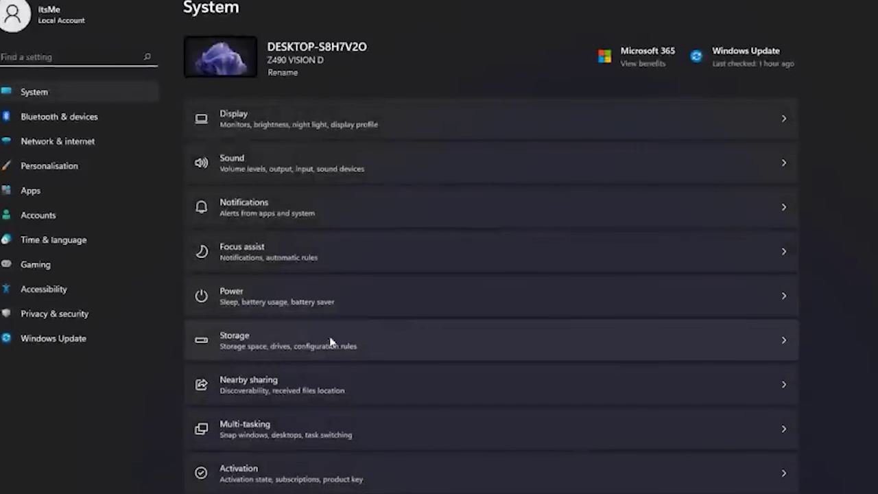
click(81, 339)
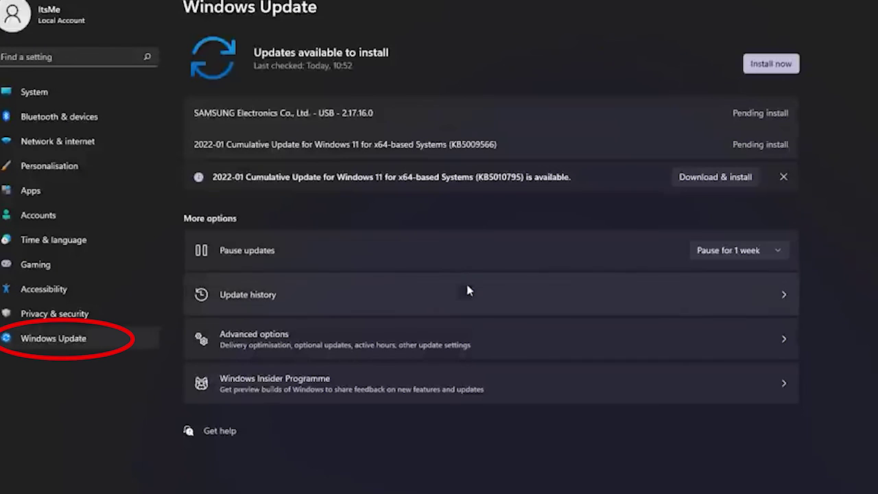
click(762, 65)
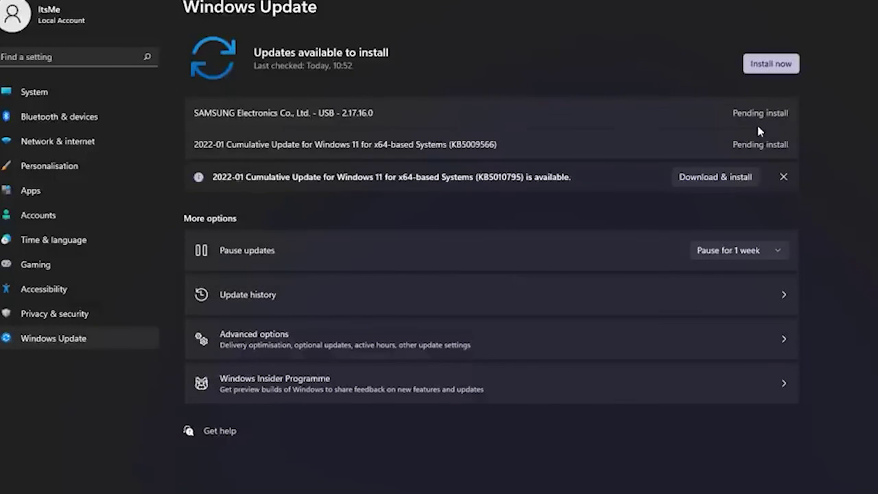
click(731, 177)
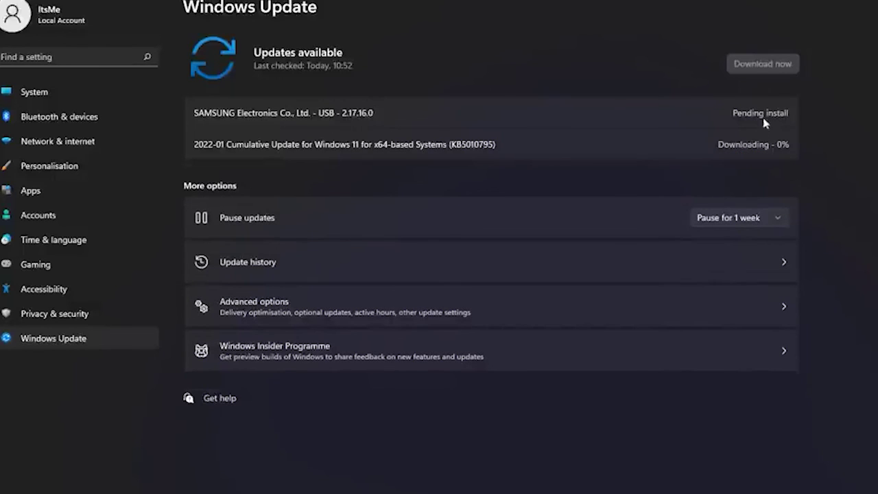